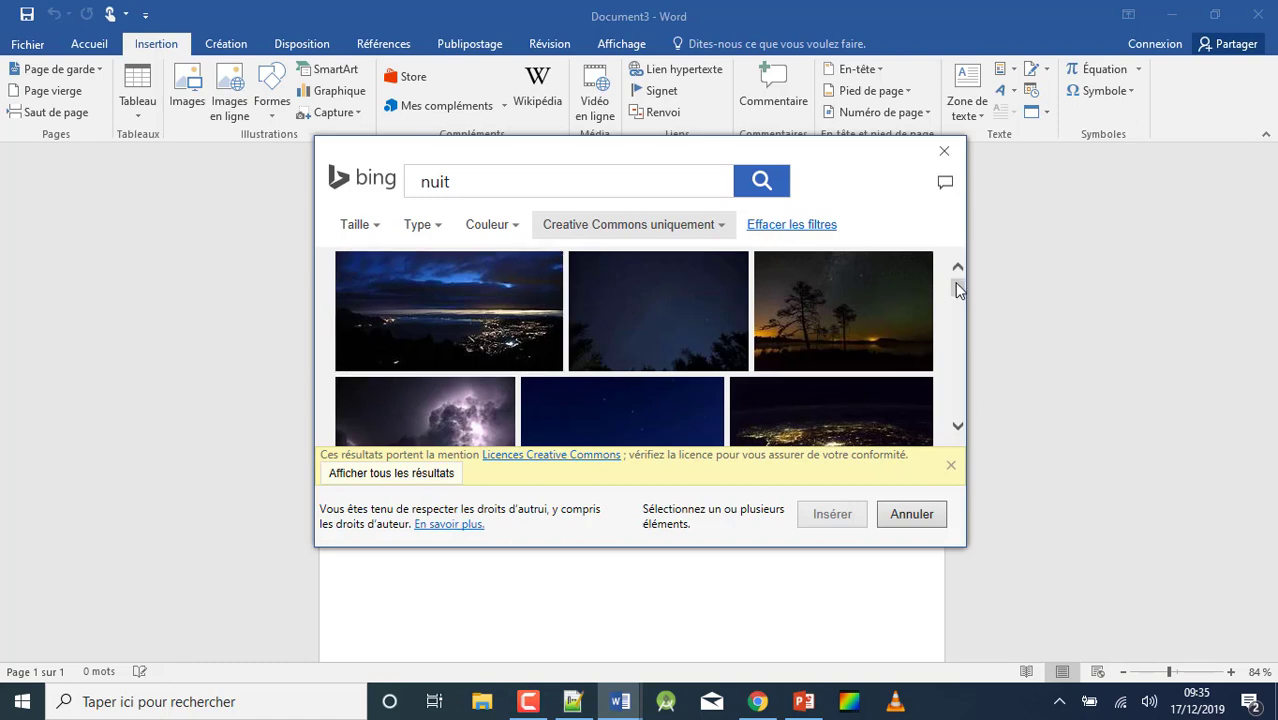
# - Insert the night photo of the tilted, lit stage held by cranes from the "nuit" image results
pyautogui.moveTo(956, 282); pyautogui.dragTo(955, 315)
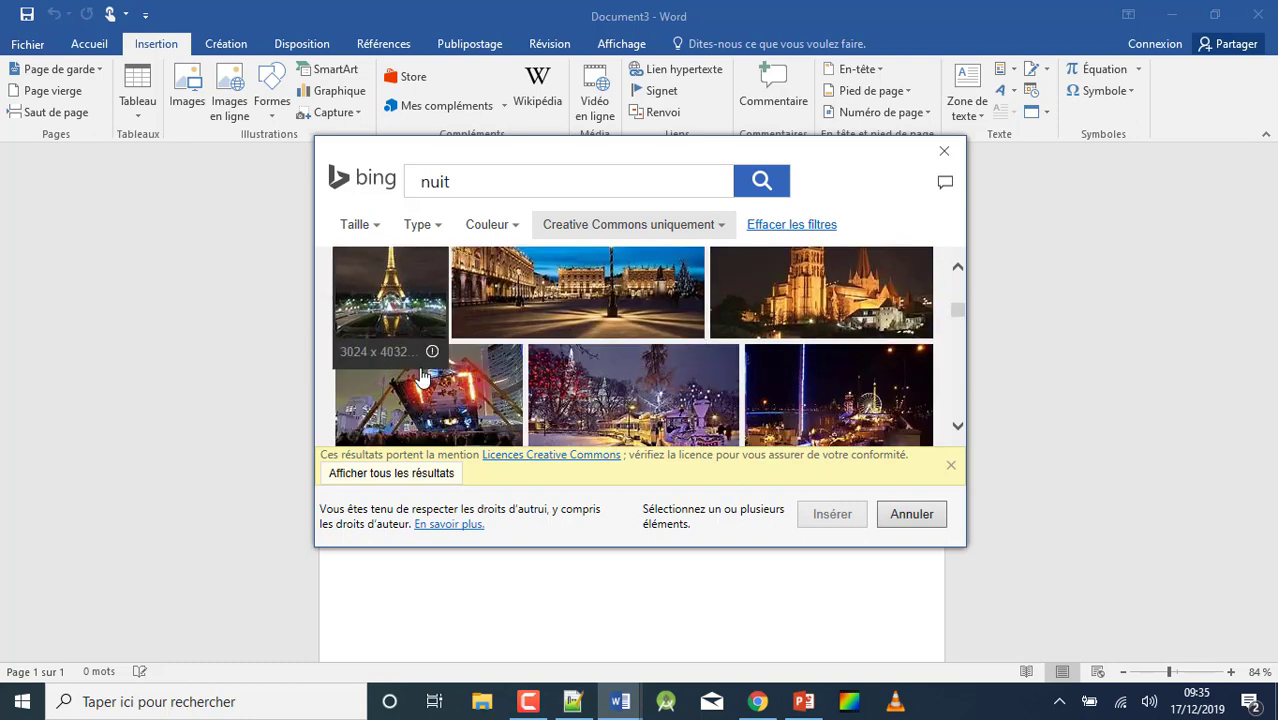
pyautogui.click(433, 396)
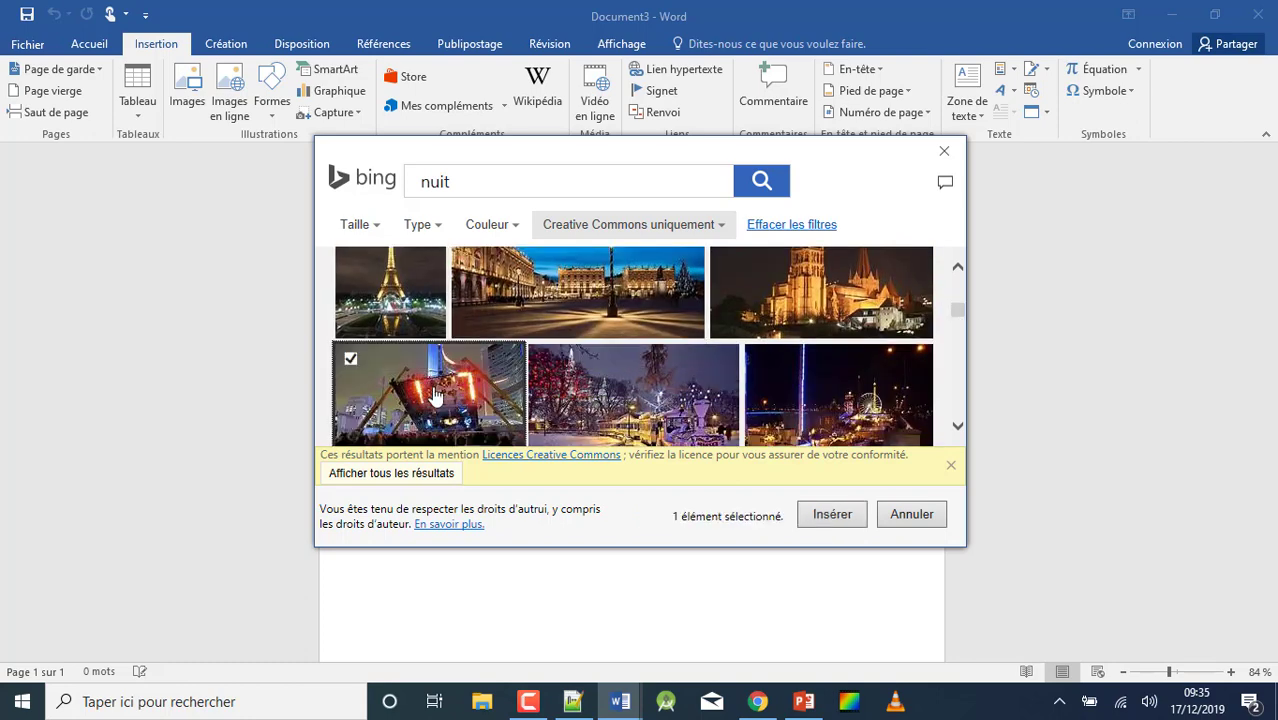
pyautogui.click(841, 520)
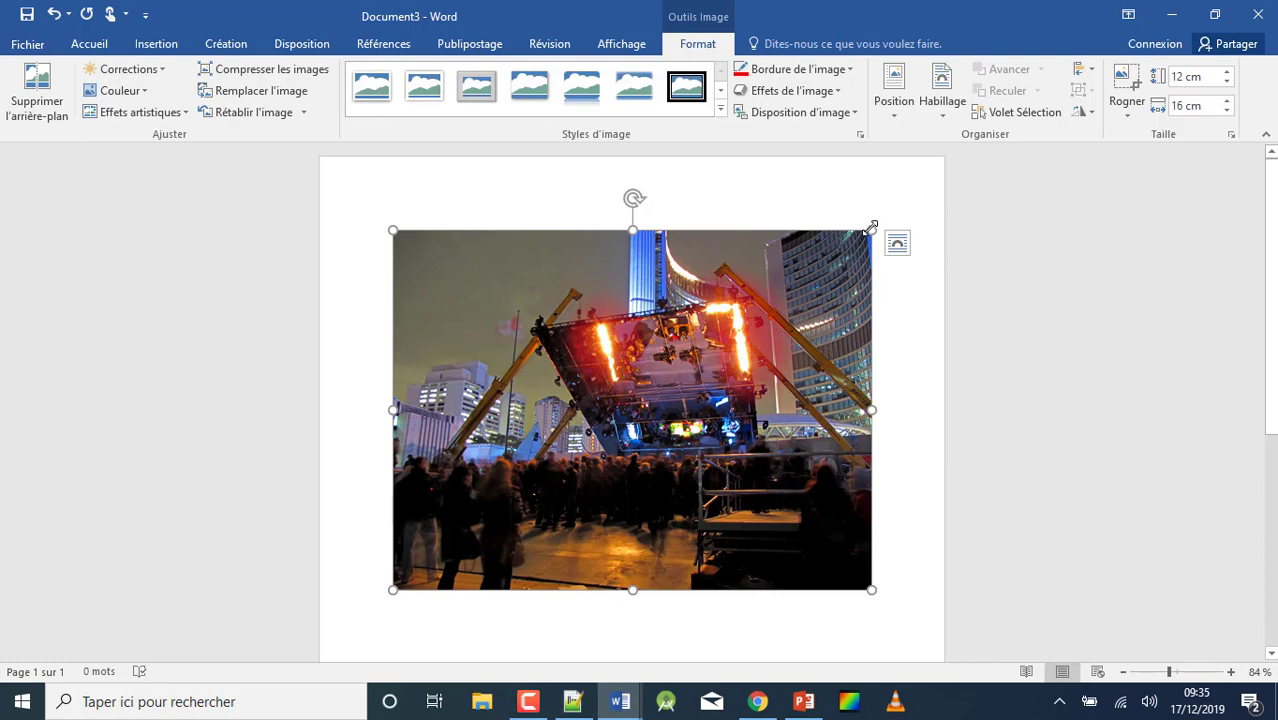
# - Shrink the picture proportionally to 11.37 × 15.16 cm, try stretching it to 12.86 cm high and 6.24 cm wide, and undo the stretching
pyautogui.moveTo(871, 228); pyautogui.dragTo(846, 242)
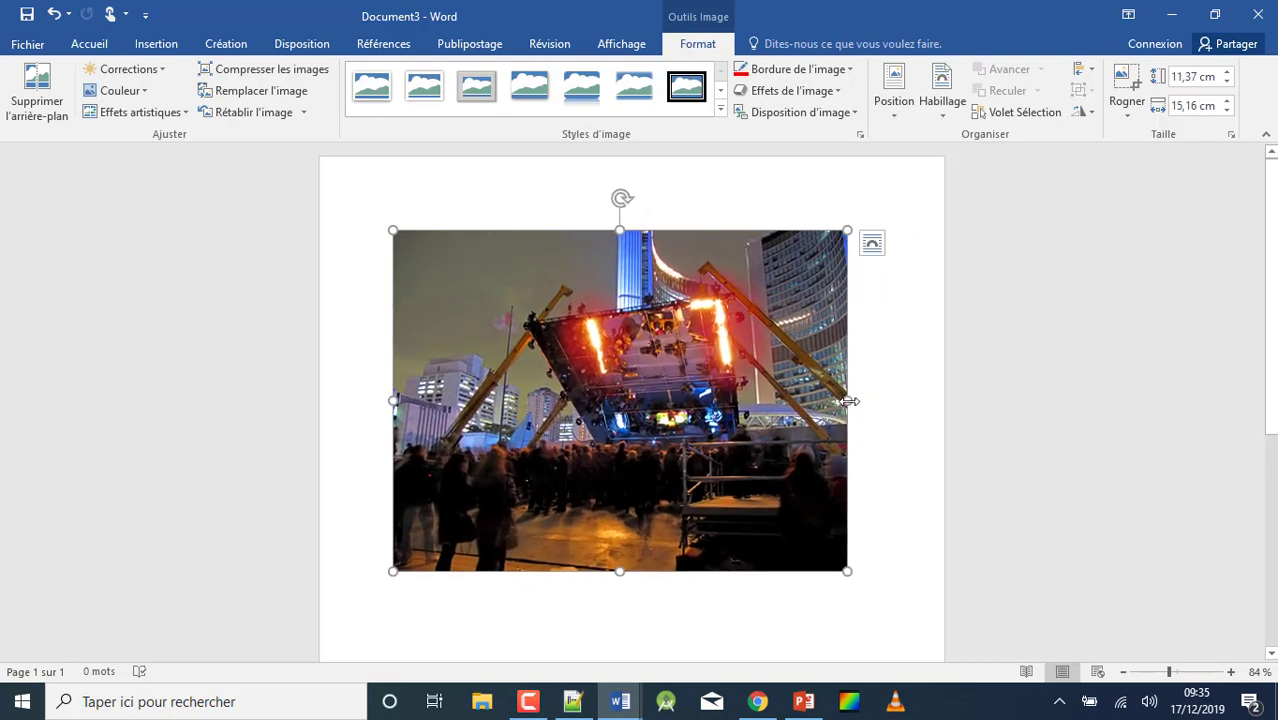
pyautogui.moveTo(848, 401); pyautogui.dragTo(581, 401)
pyautogui.moveTo(487, 571); pyautogui.dragTo(490, 615)
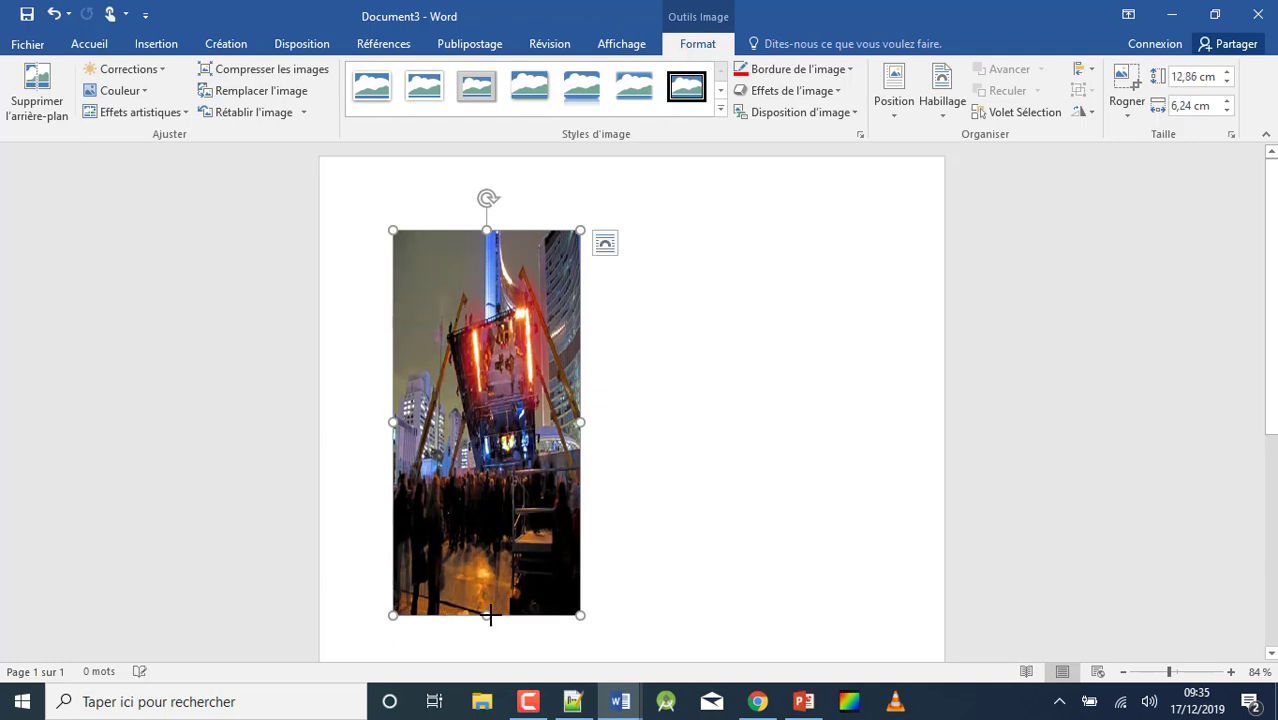
pyautogui.click(54, 16)
pyautogui.click(54, 21)
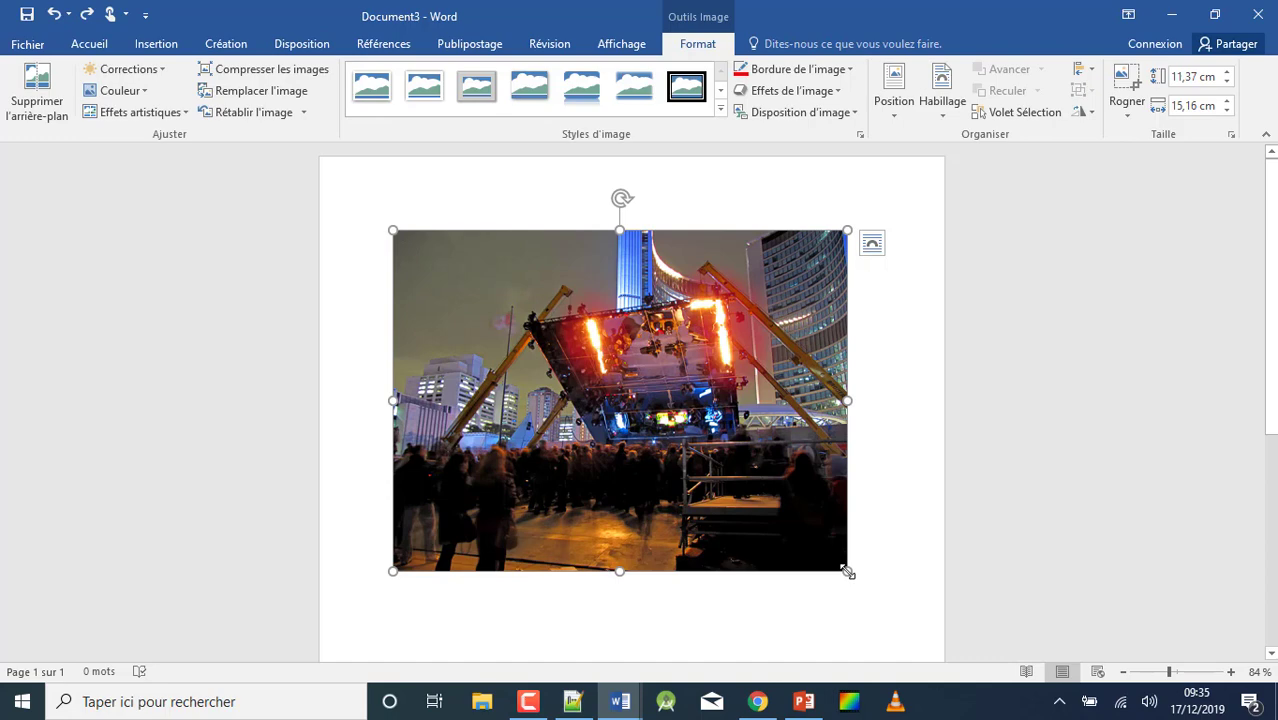
# - Enlarge the picture proportionally to 12.25 cm high and 16.34 cm wide, and undo a trial rotation
pyautogui.moveTo(847, 571); pyautogui.dragTo(884, 591)
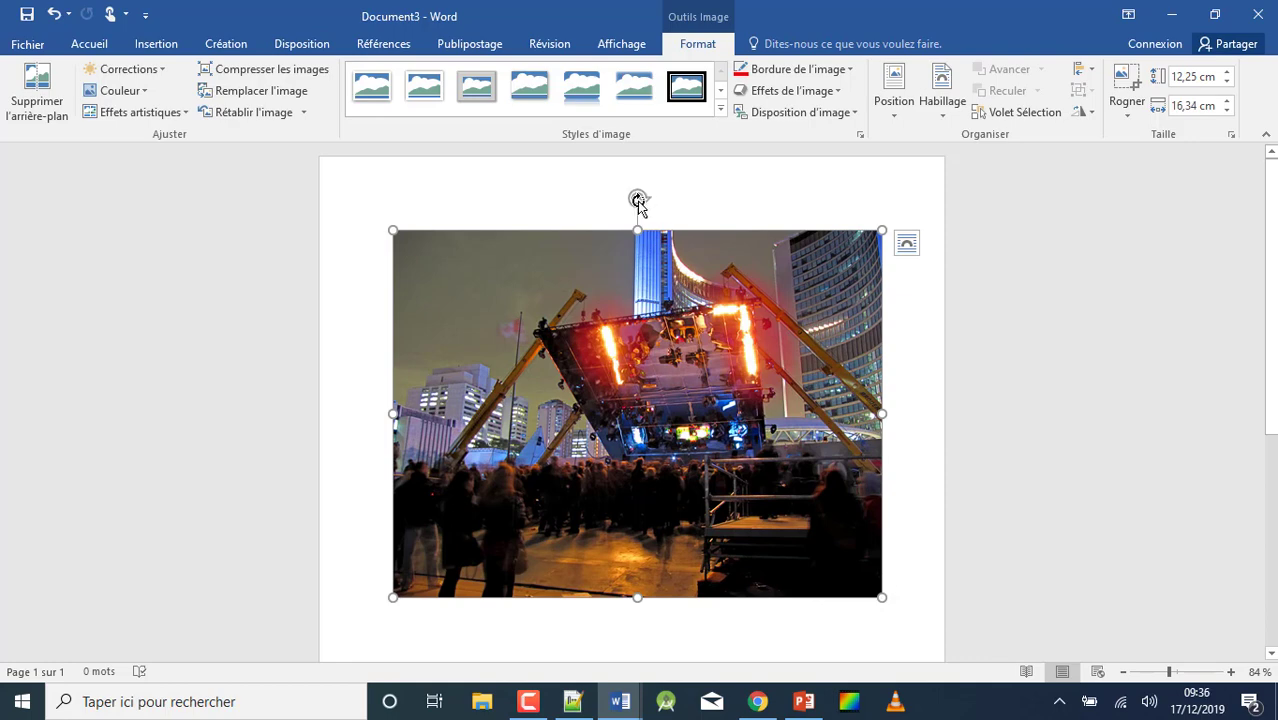
pyautogui.moveTo(662, 200)
pyautogui.mouseDown()
pyautogui.moveTo(697, 232)
pyautogui.moveTo(568, 243)
pyautogui.moveTo(565, 254)
pyautogui.moveTo(639, 200)
pyautogui.mouseUp()
pyautogui.click(52, 14)
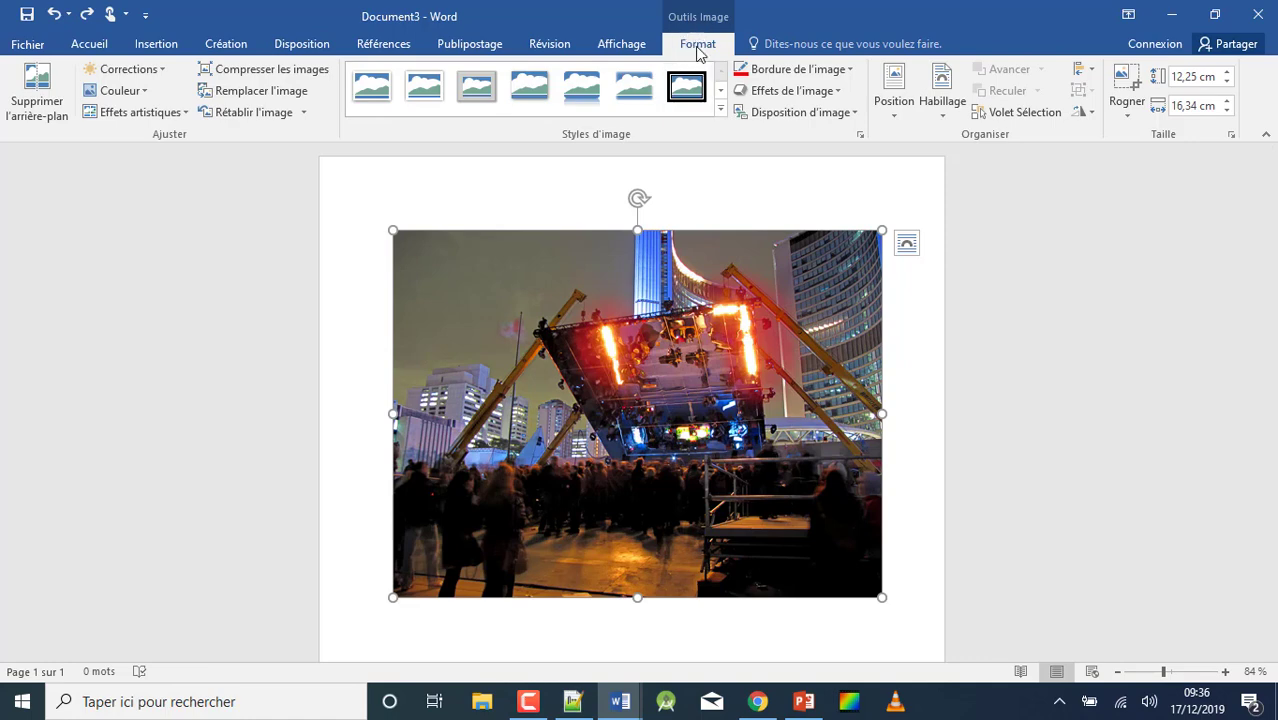
# - Apply the bevelled perspective picture style with a reflection to the inserted photo
pyautogui.click(720, 112)
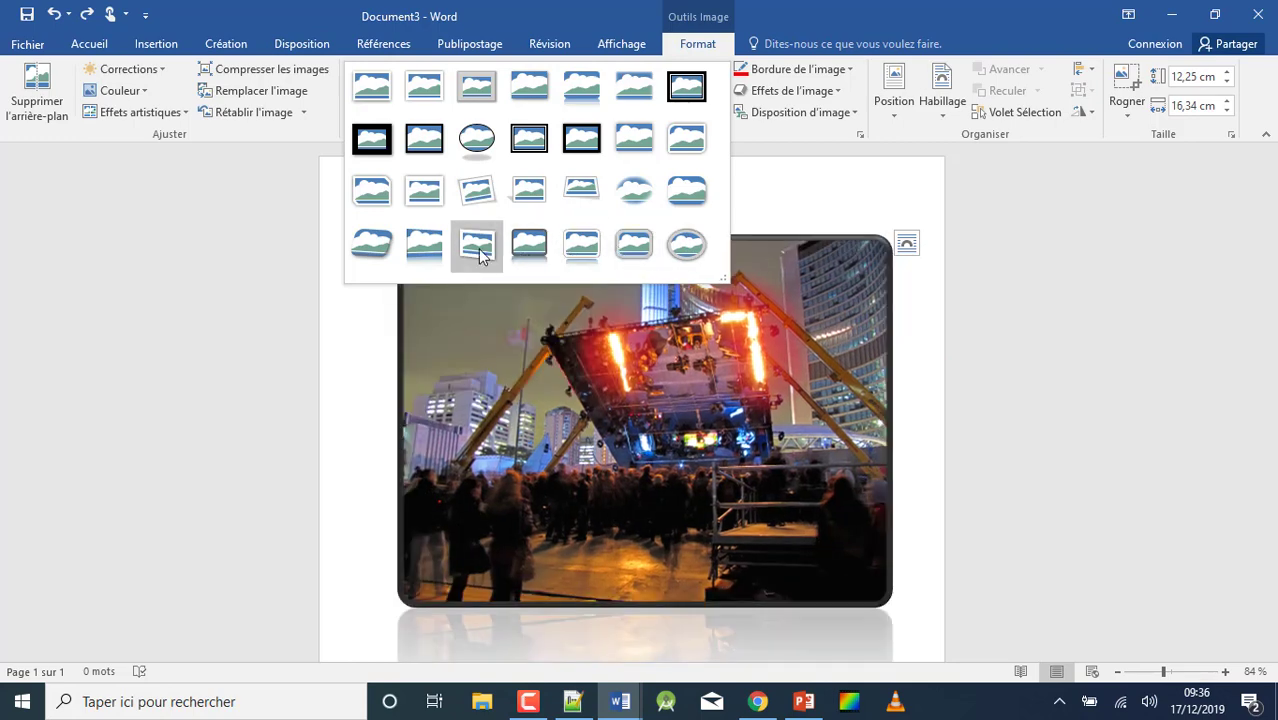
pyautogui.click(425, 250)
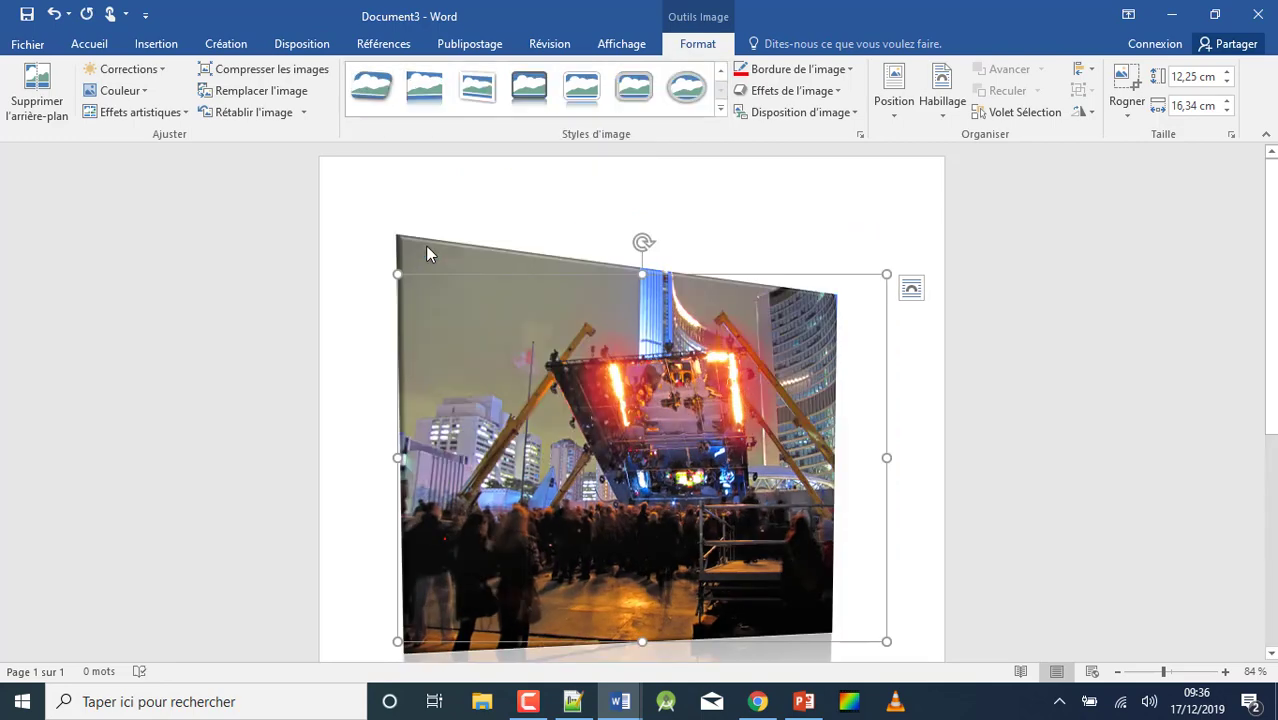
# - Preview the Prédéfini presets on the picture and look through the Lumière variations
pyautogui.click(842, 89)
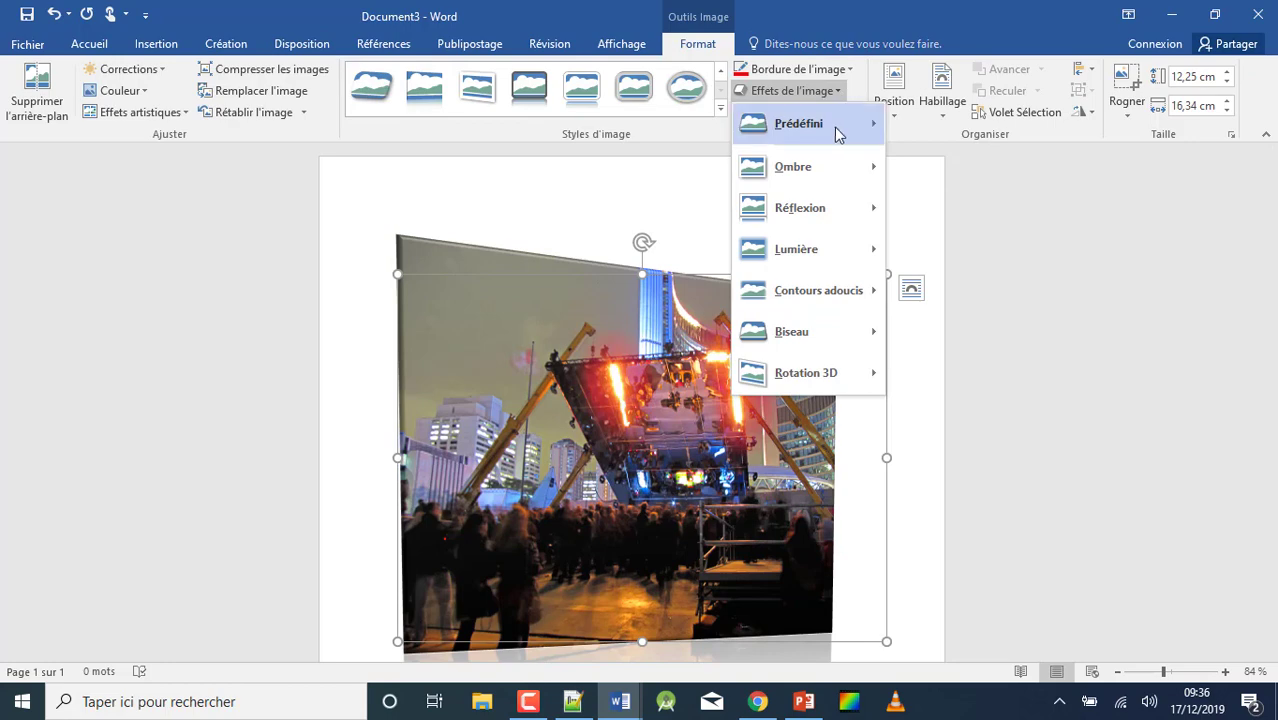
pyautogui.moveTo(847, 128)
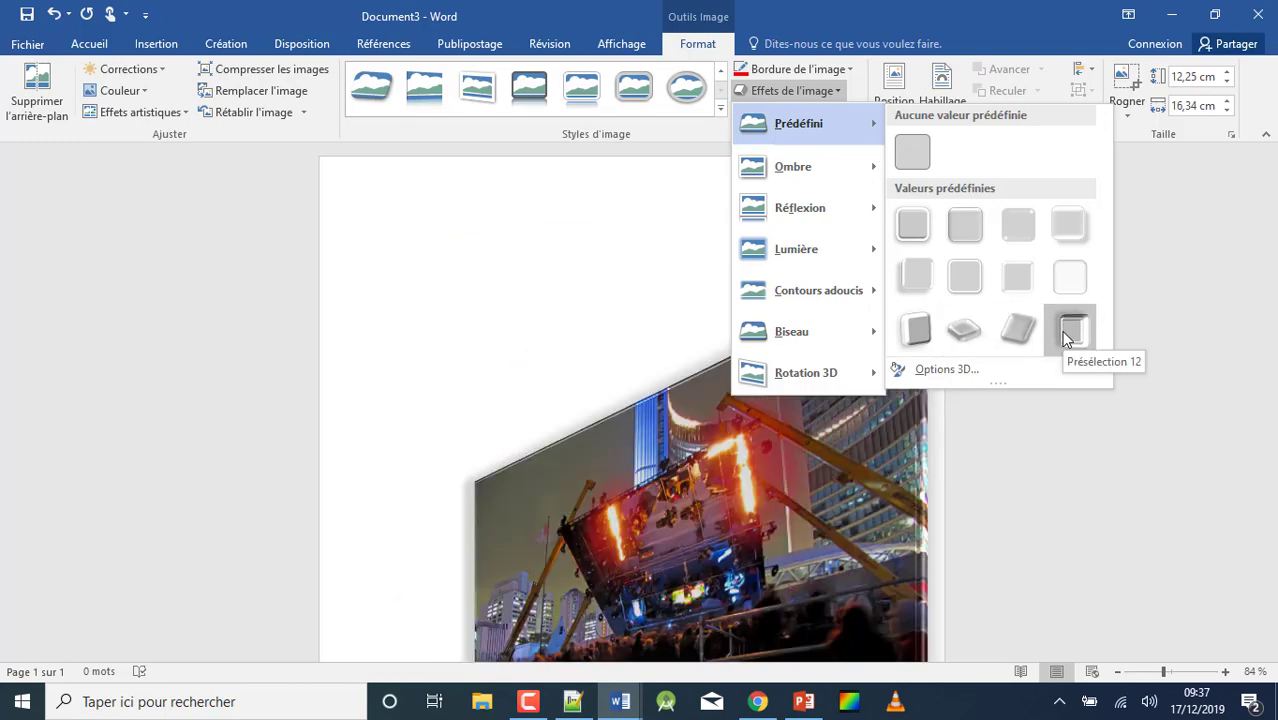
pyautogui.moveTo(870, 252)
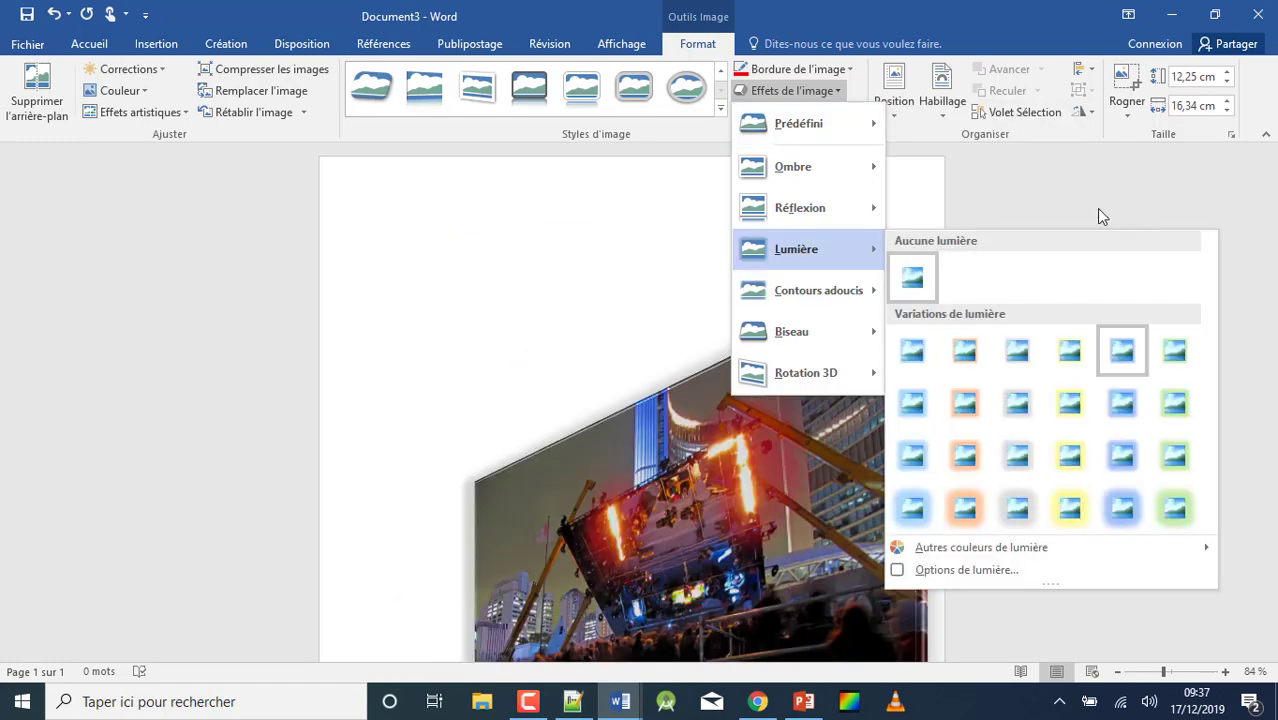
pyautogui.click(1166, 195)
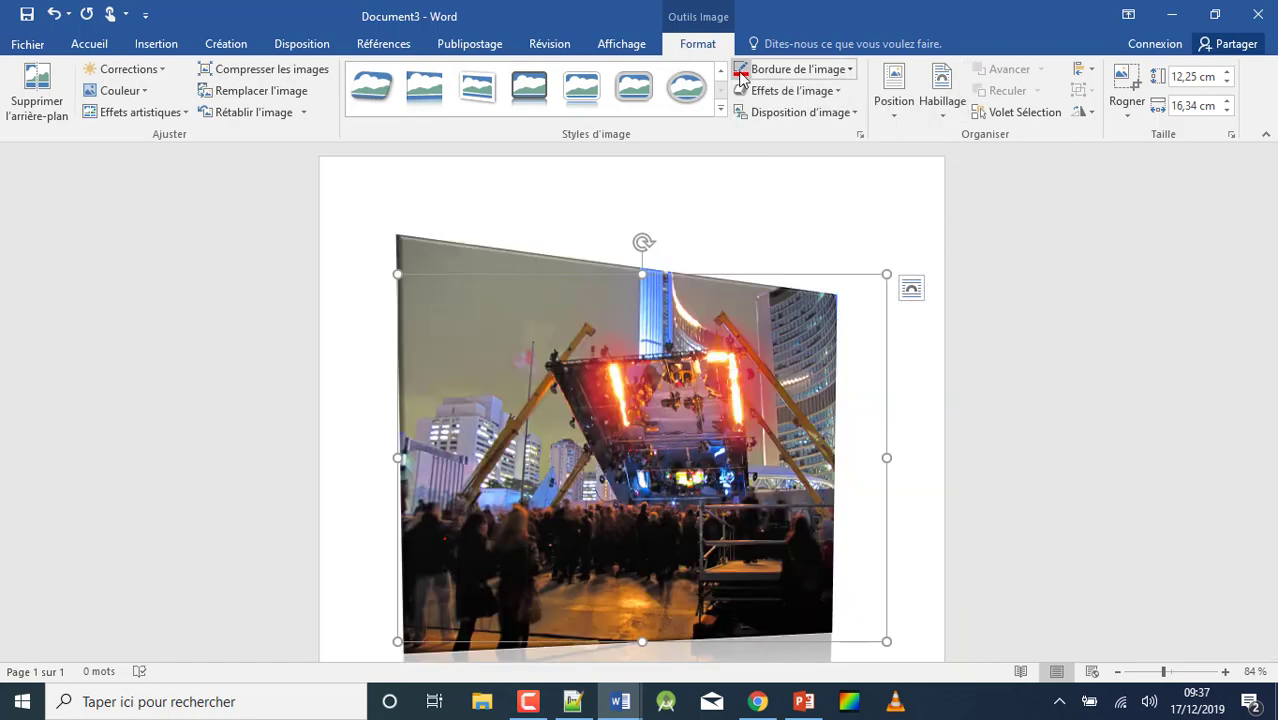
# - Give the picture a standard green border with a thickness of 3 pt
pyautogui.click(835, 70)
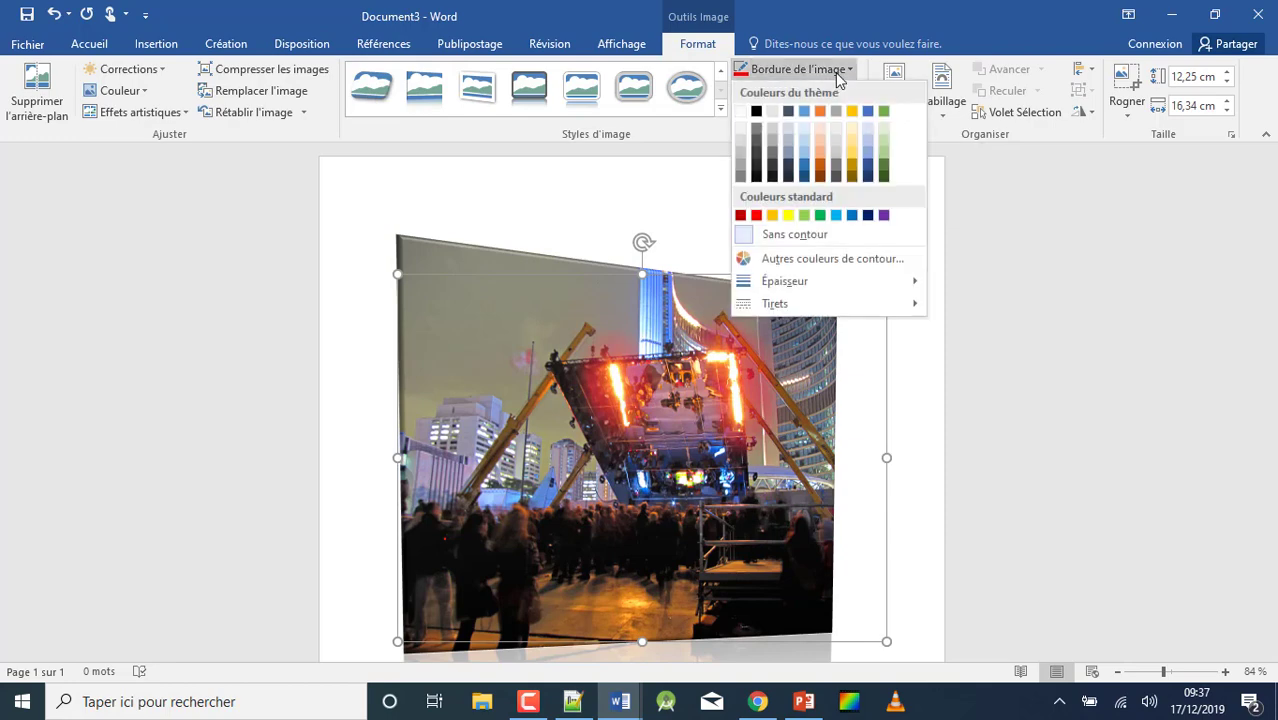
pyautogui.click(820, 216)
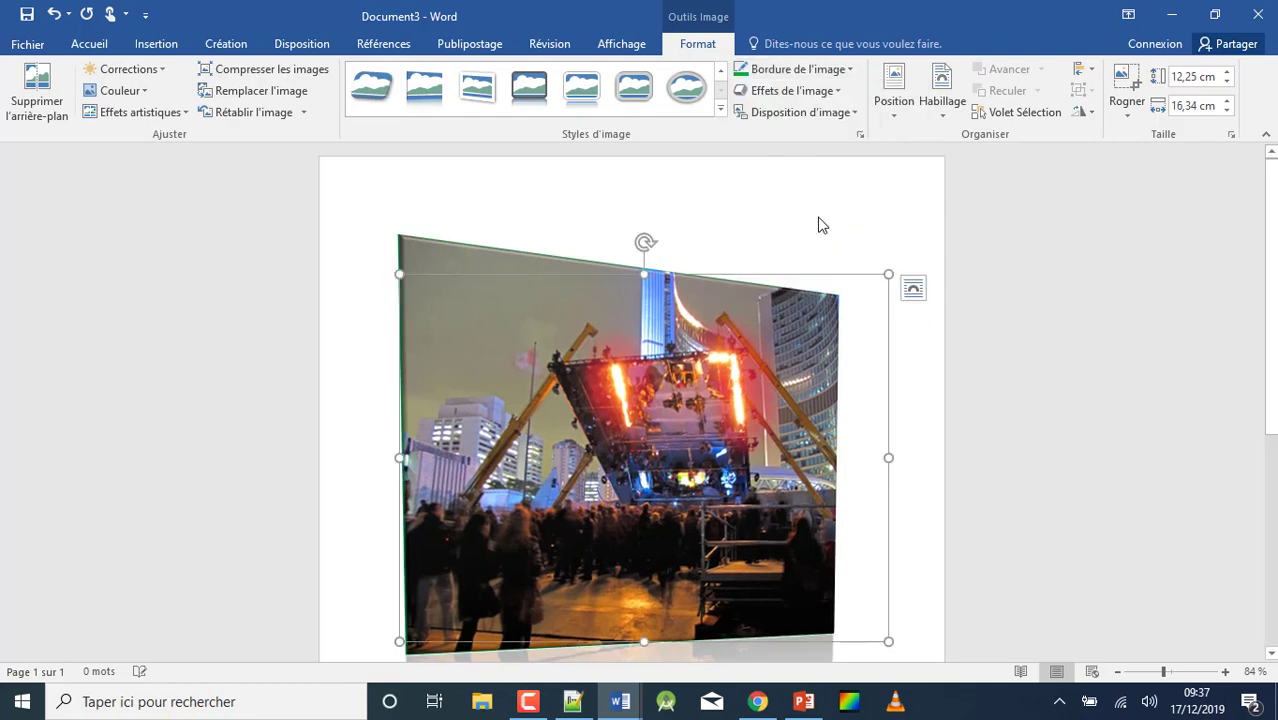
pyautogui.click(836, 72)
pyautogui.moveTo(830, 280)
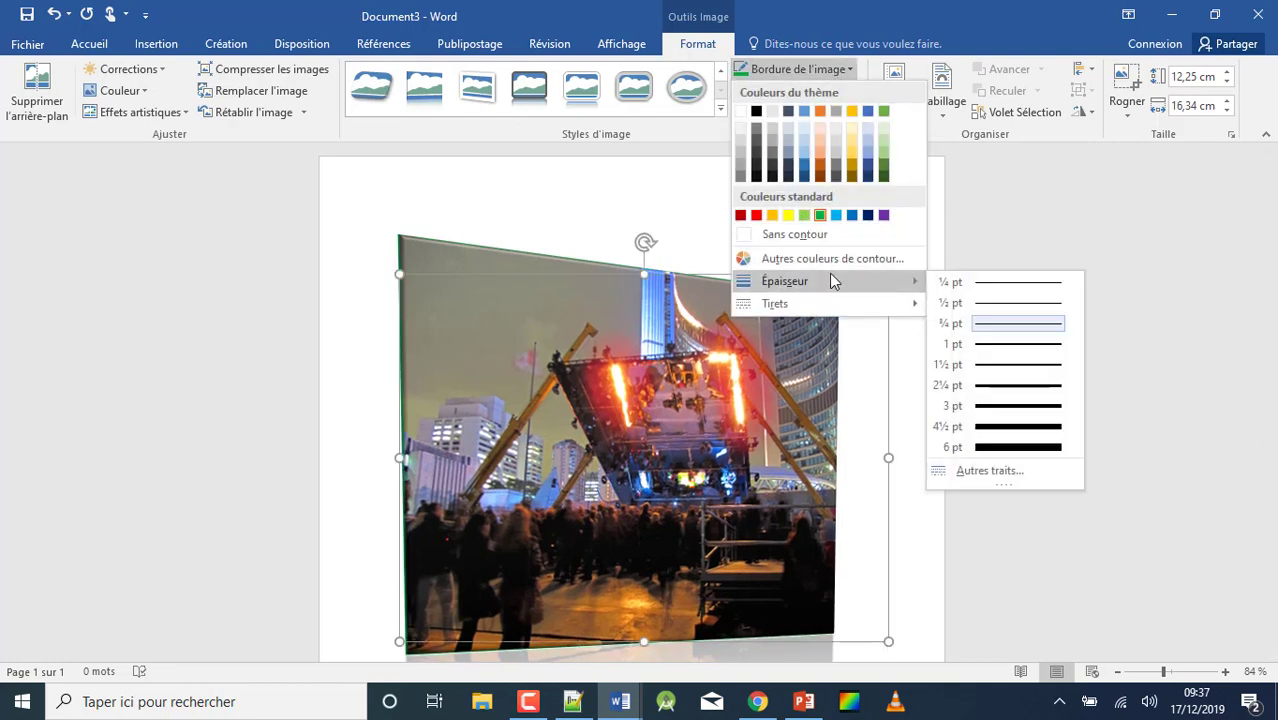
pyautogui.click(997, 408)
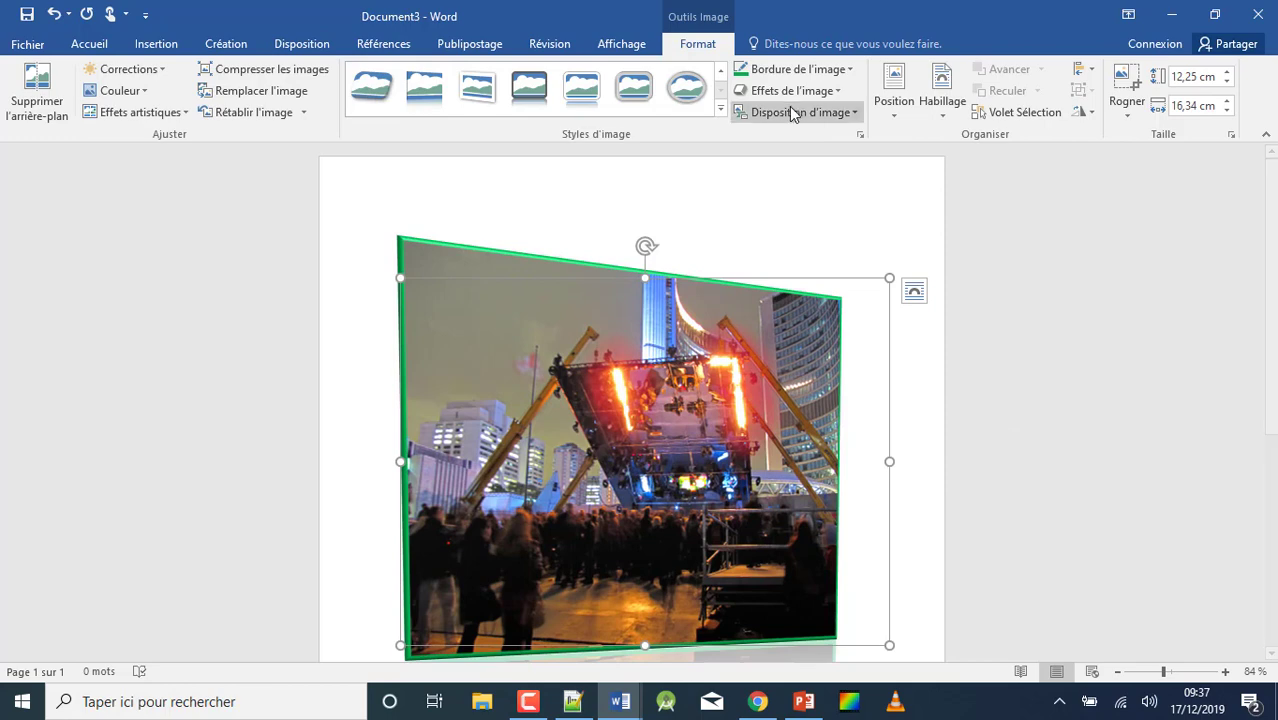
# - Review the available picture layouts, text wrapping modes and page position options for the photo
pyautogui.click(847, 115)
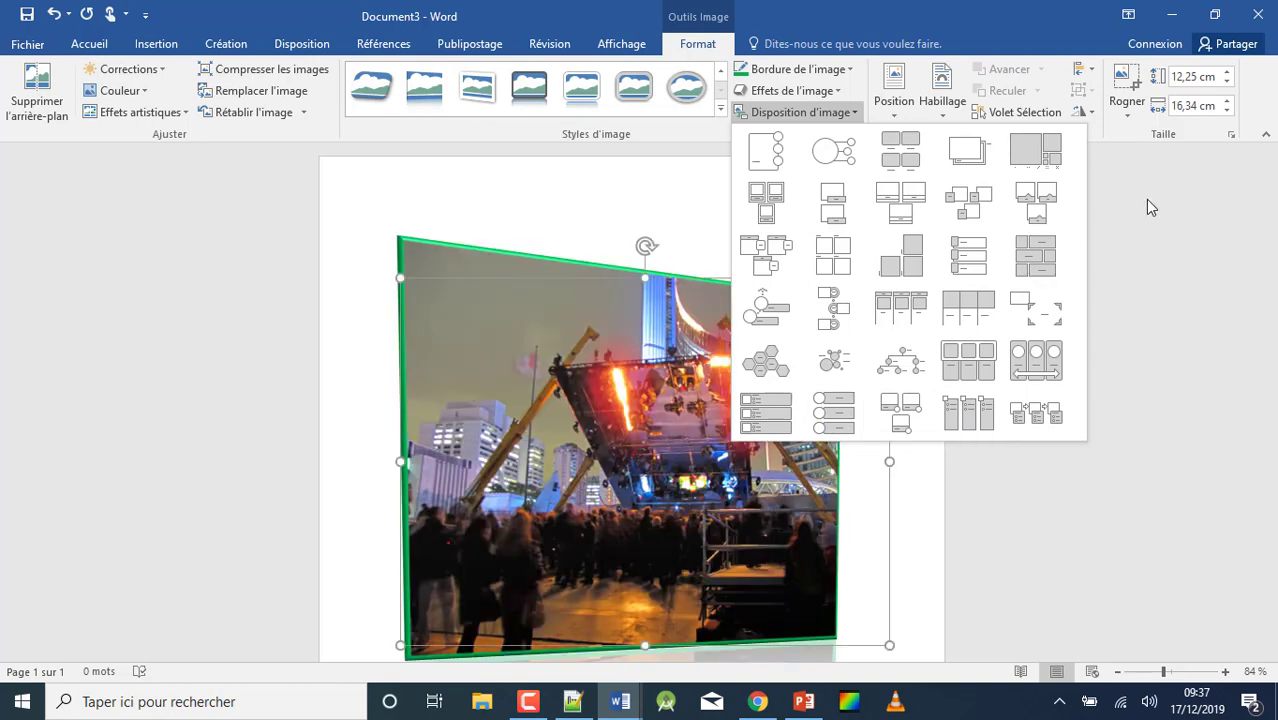
pyautogui.click(1145, 199)
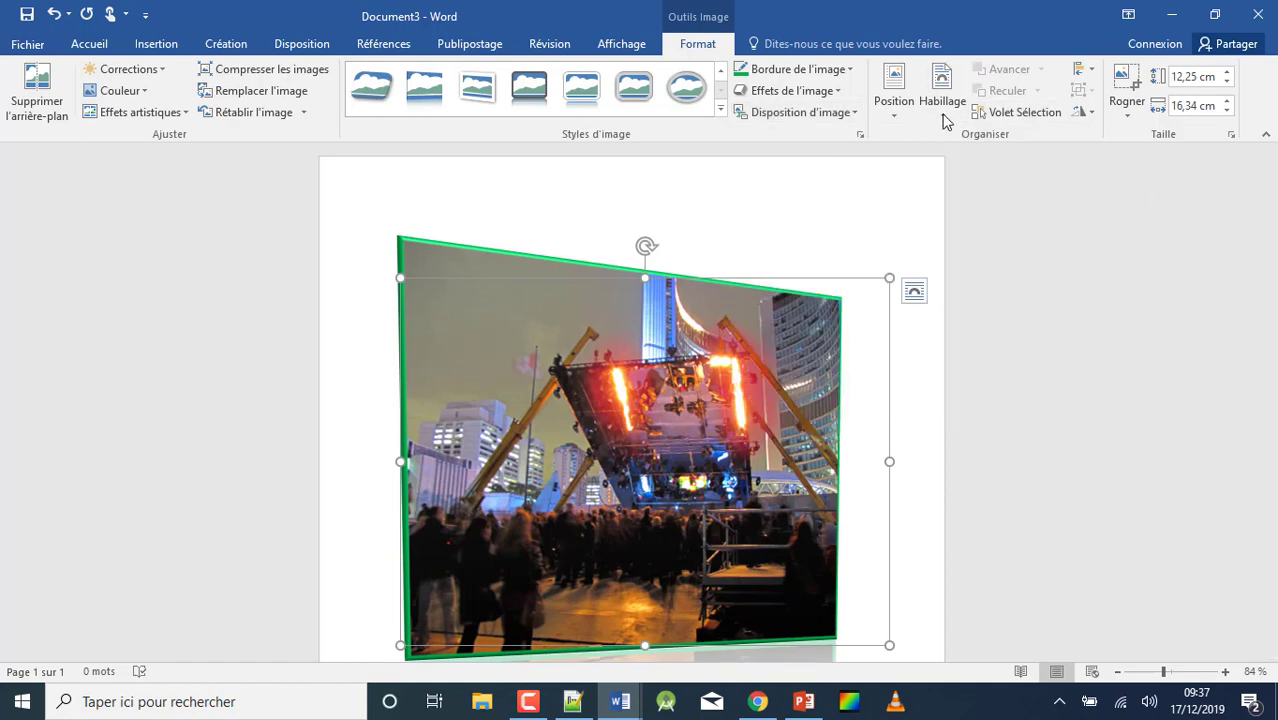
pyautogui.click(940, 118)
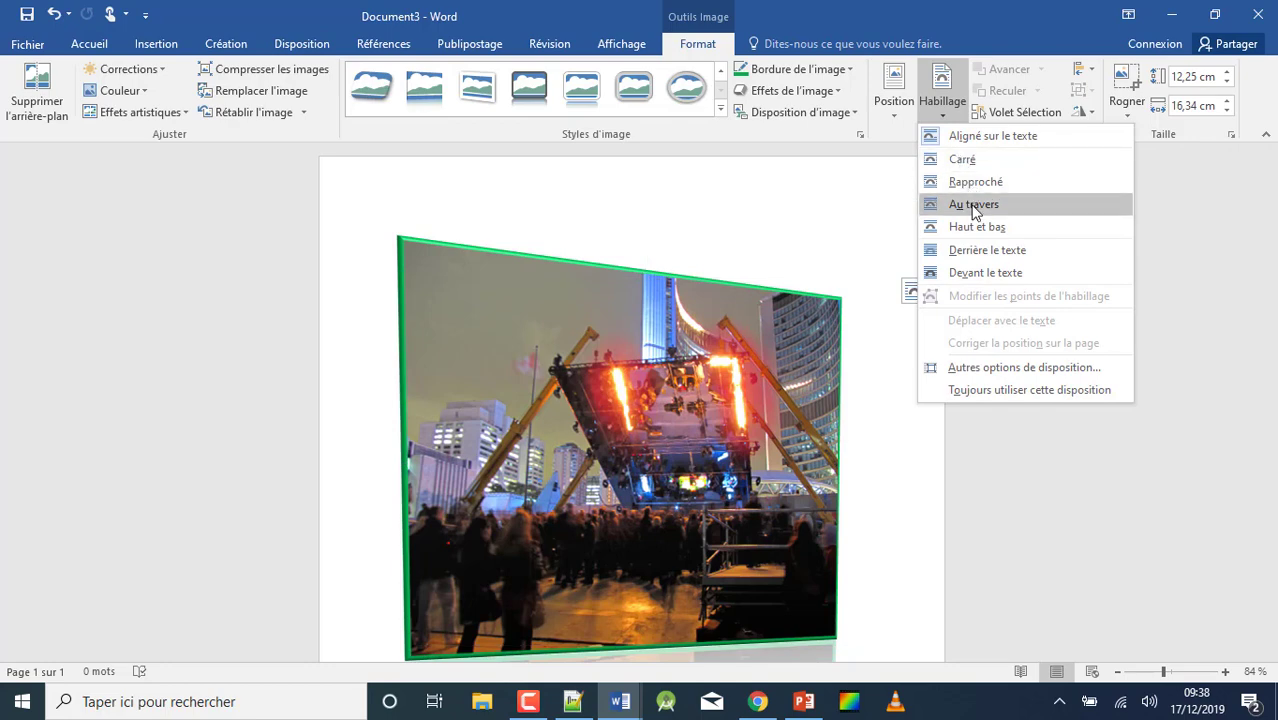
pyautogui.click(890, 116)
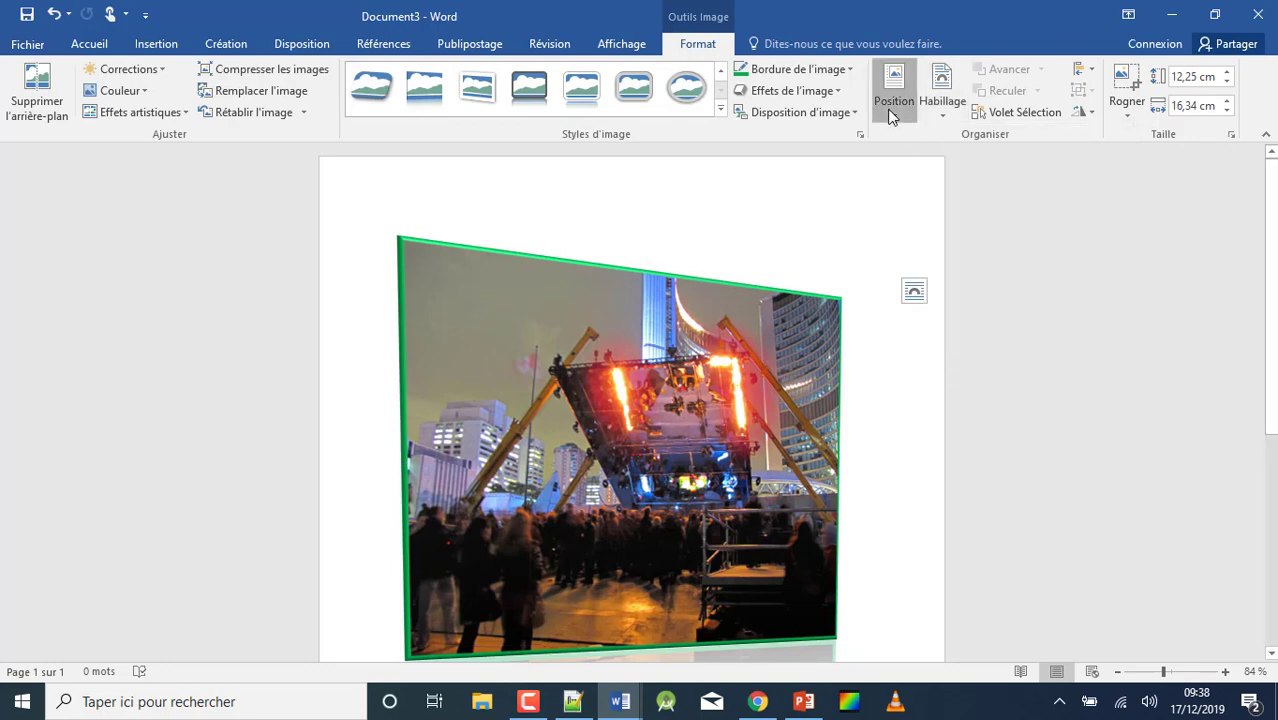
pyautogui.click(890, 116)
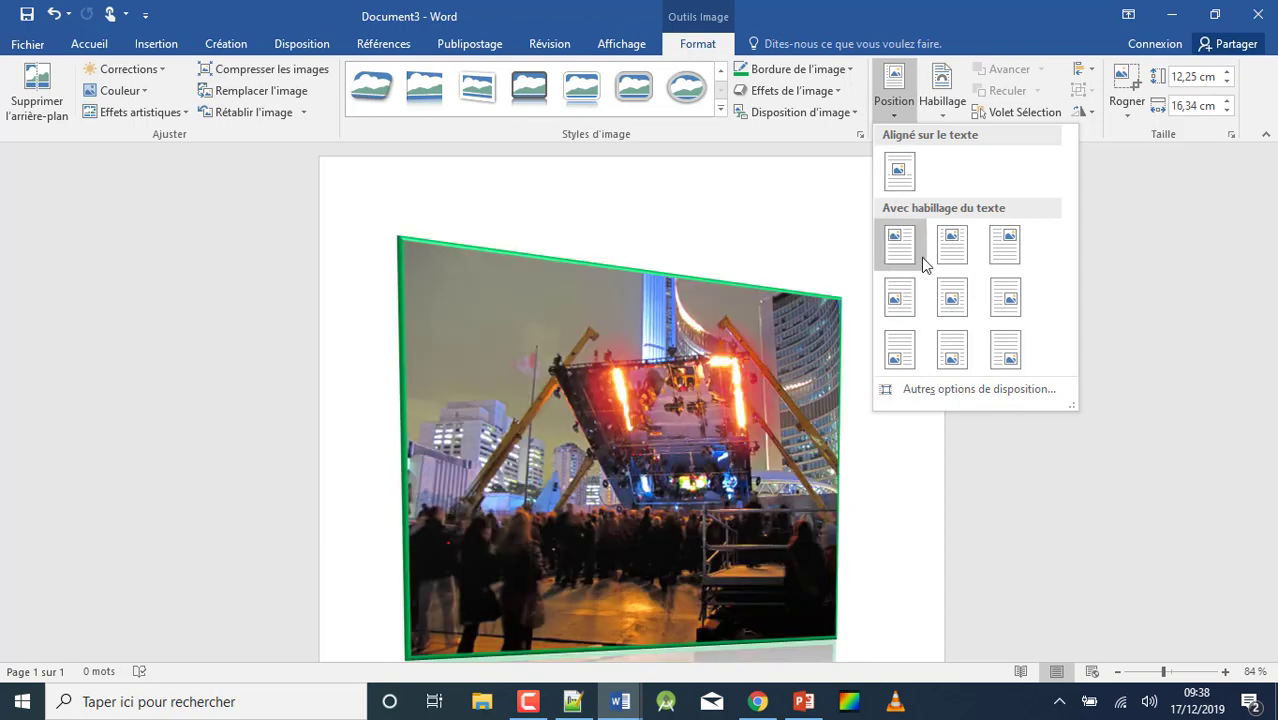
pyautogui.click(1200, 220)
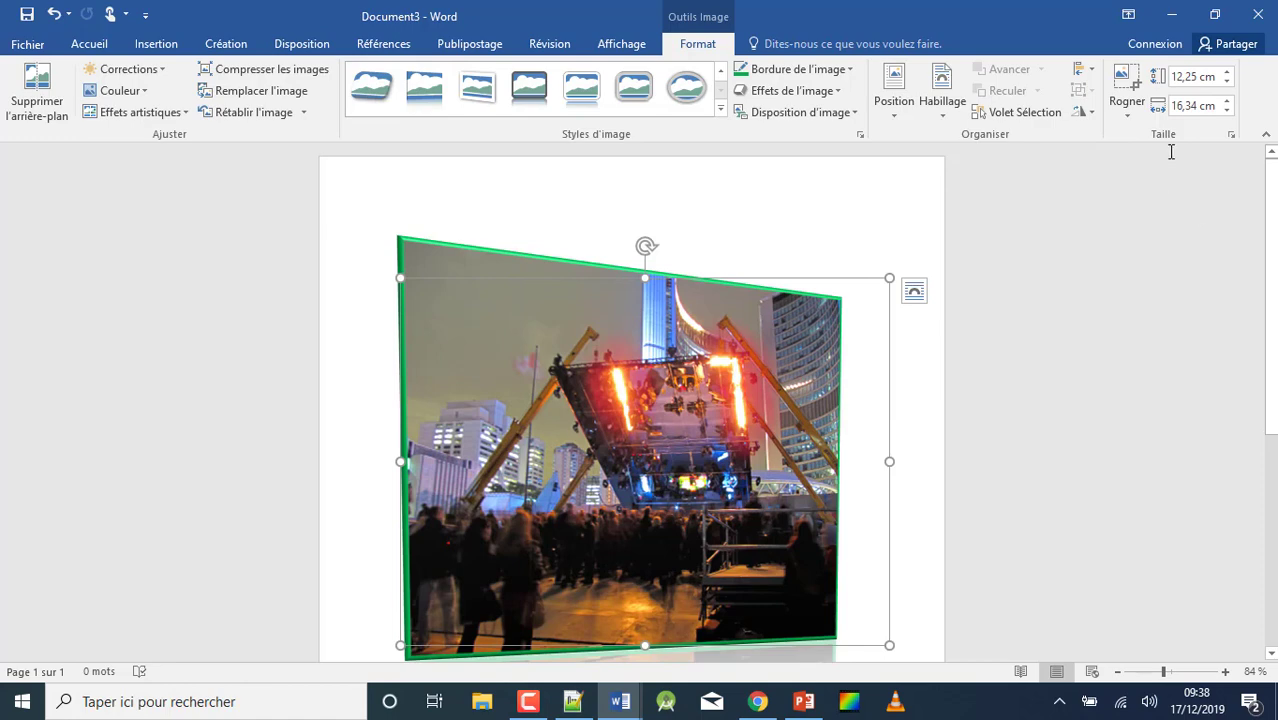
# - Crop the upper part of the picture to a height of 10.09 cm, and select the picture again
pyautogui.click(1128, 120)
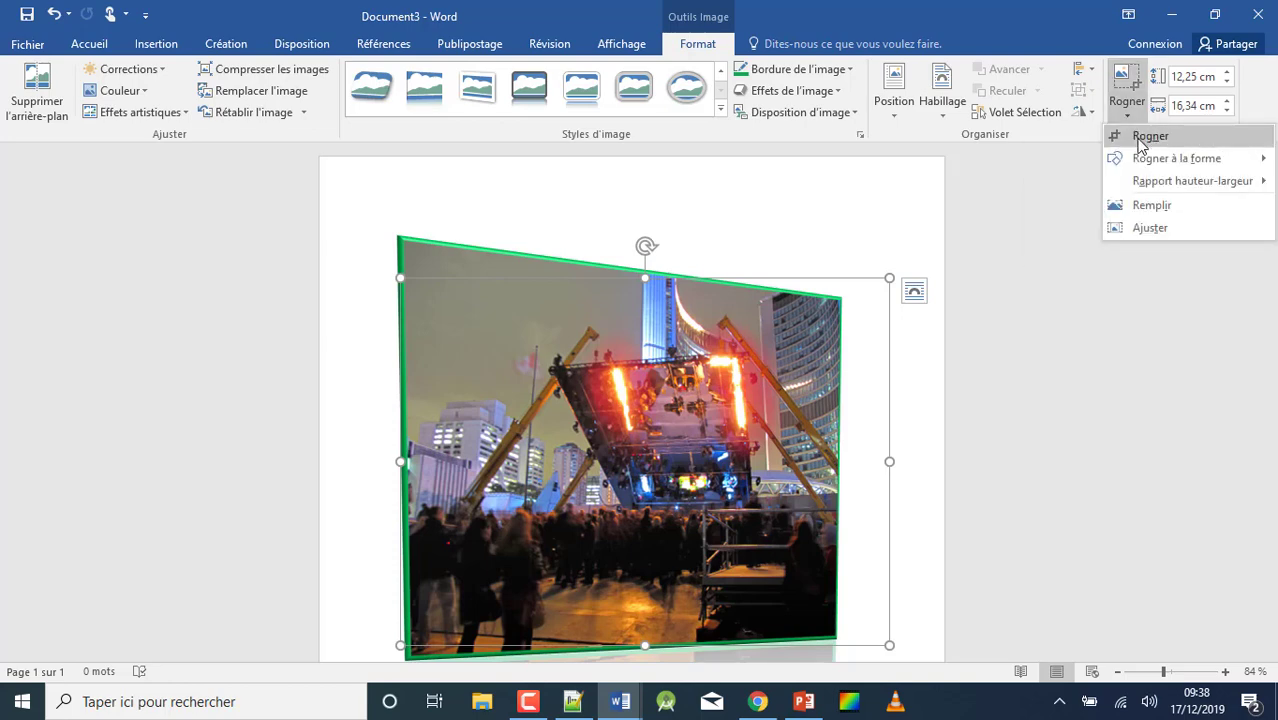
pyautogui.click(1140, 140)
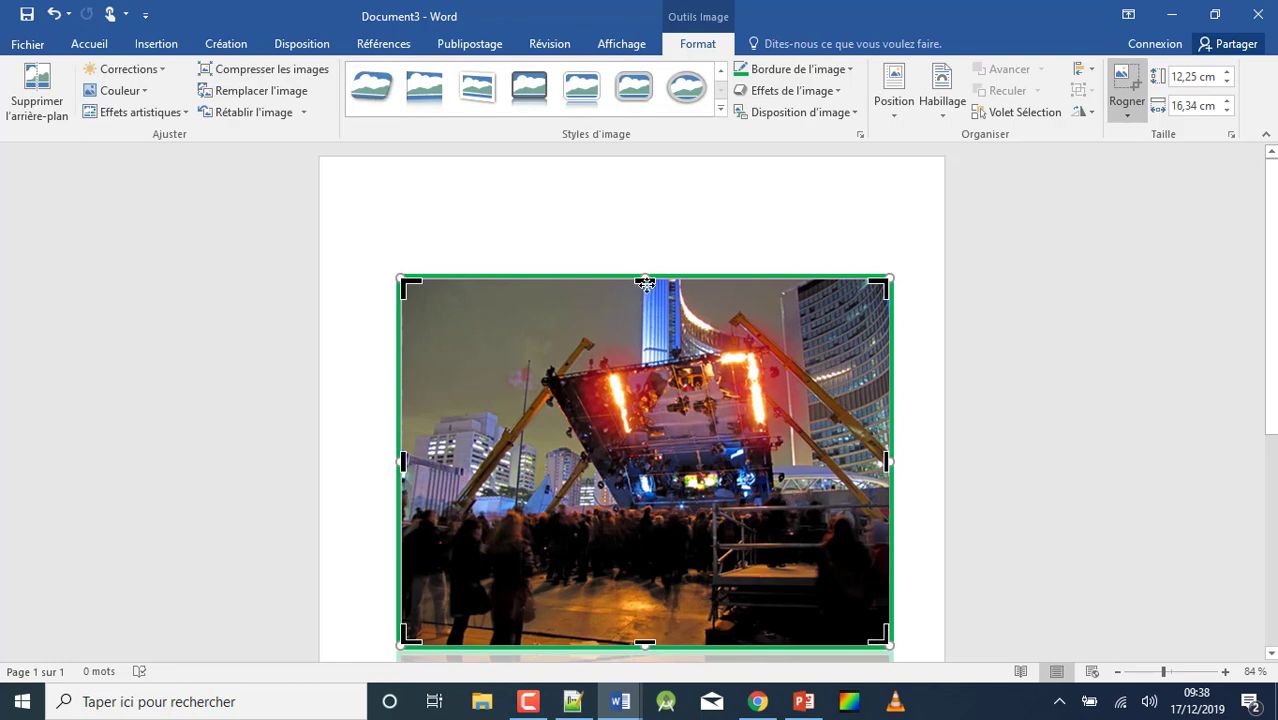
pyautogui.moveTo(645, 283); pyautogui.dragTo(645, 343)
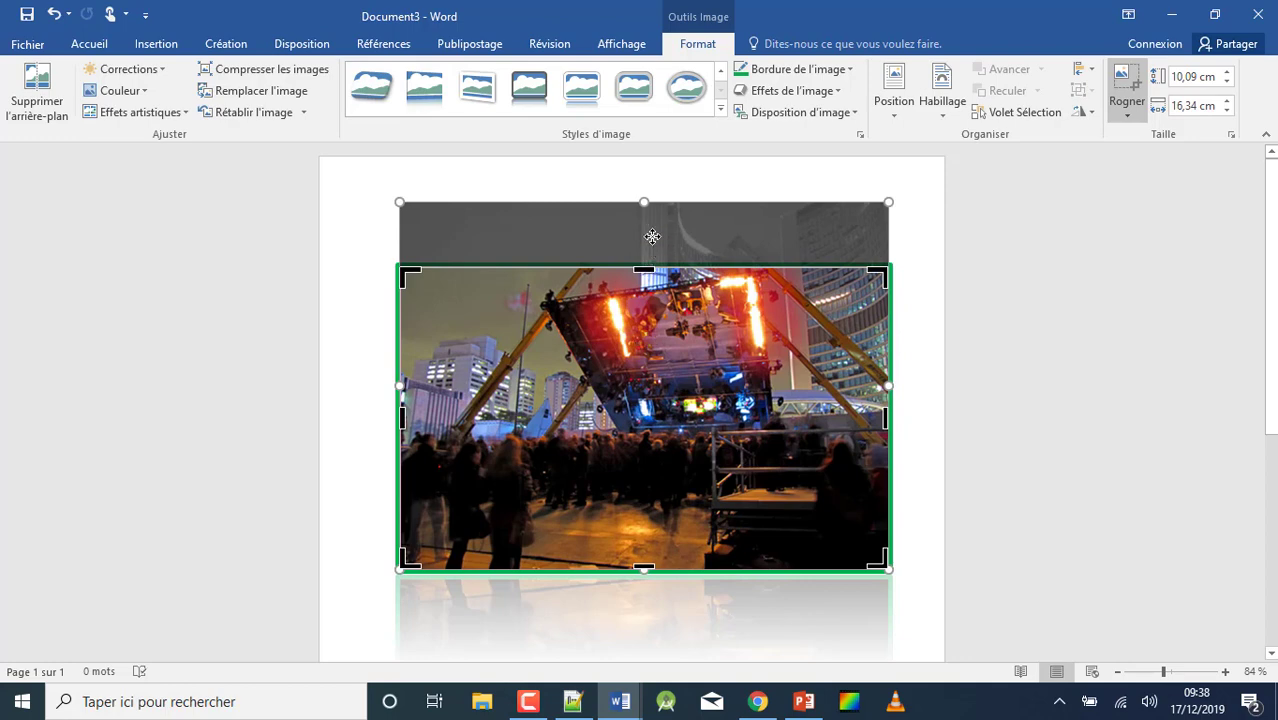
pyautogui.click(905, 614)
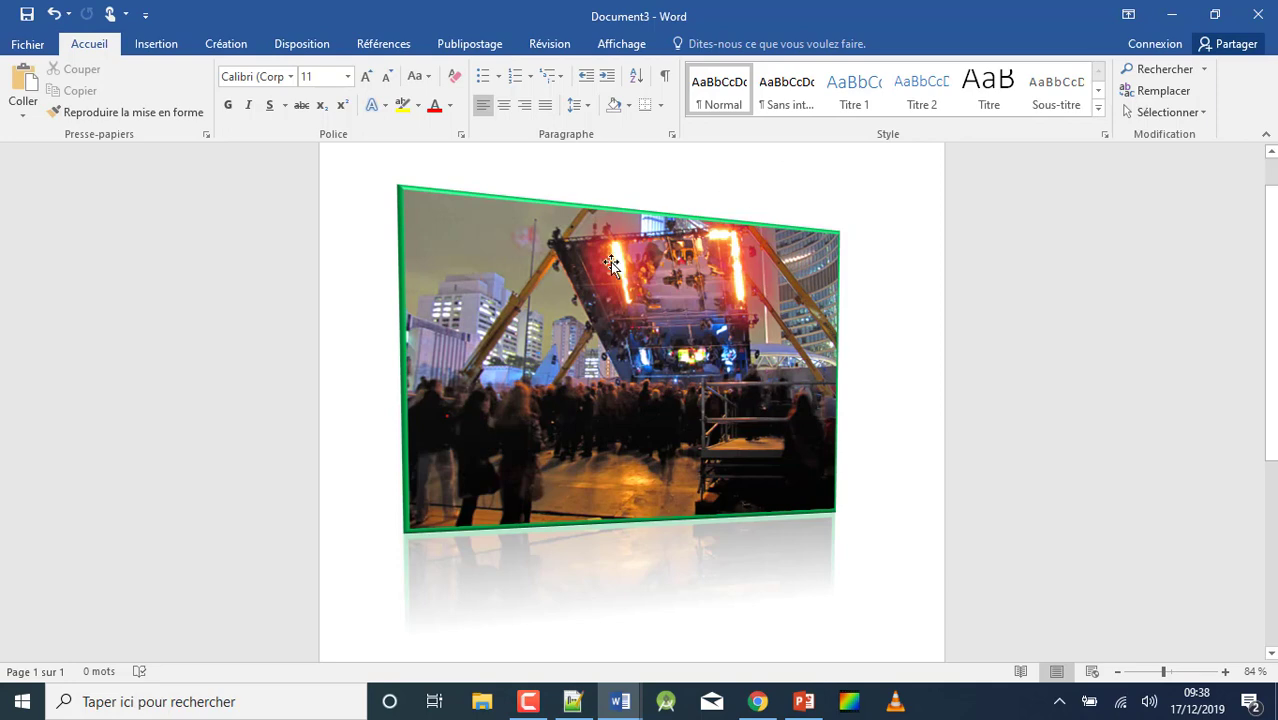
pyautogui.click(608, 290)
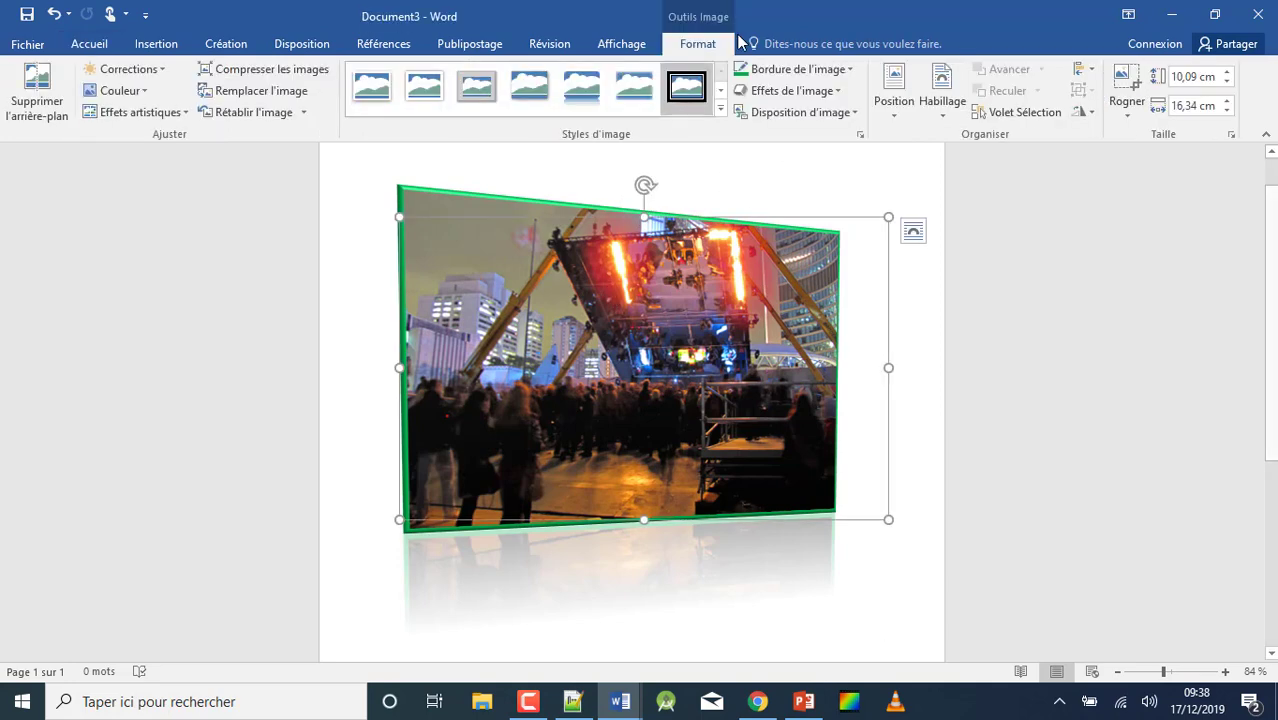